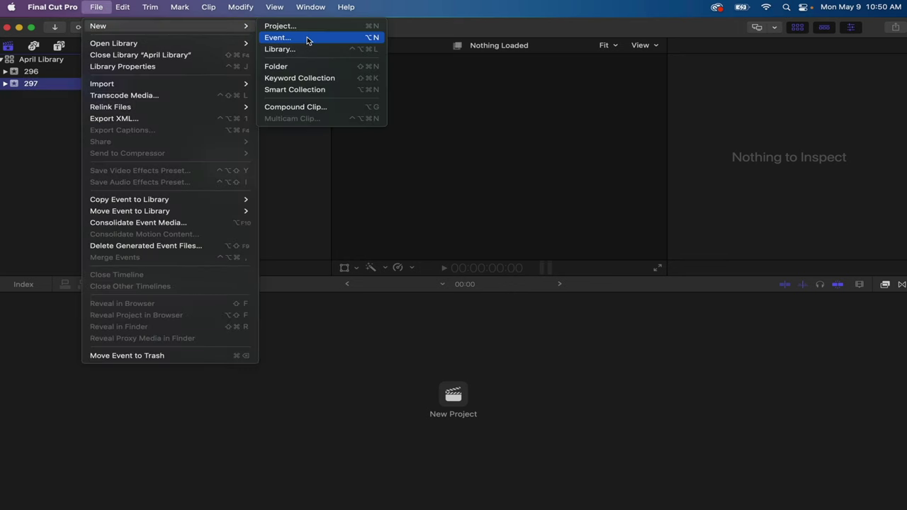
# Step: Create a new library named 'May Library', then view April Library's event 296
pyautogui.click(297, 49)
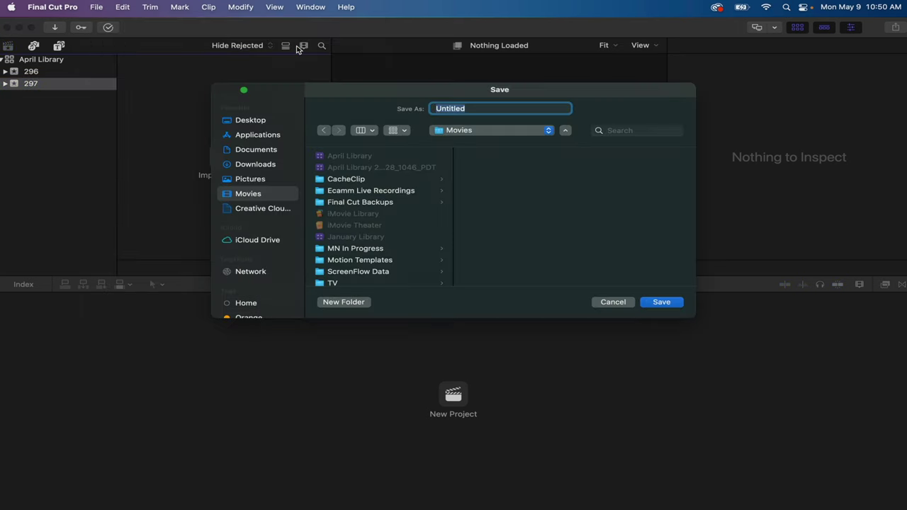
pyautogui.write('May Library')
pyautogui.press('Return')
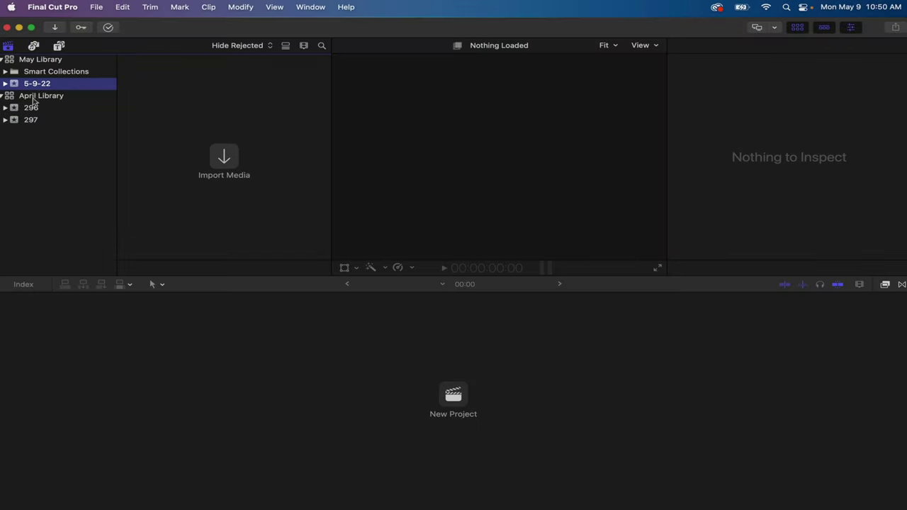
pyautogui.click(31, 108)
# Step: Delete the Smart Collections folder from May Library
pyautogui.click(31, 120)
pyautogui.click(31, 110)
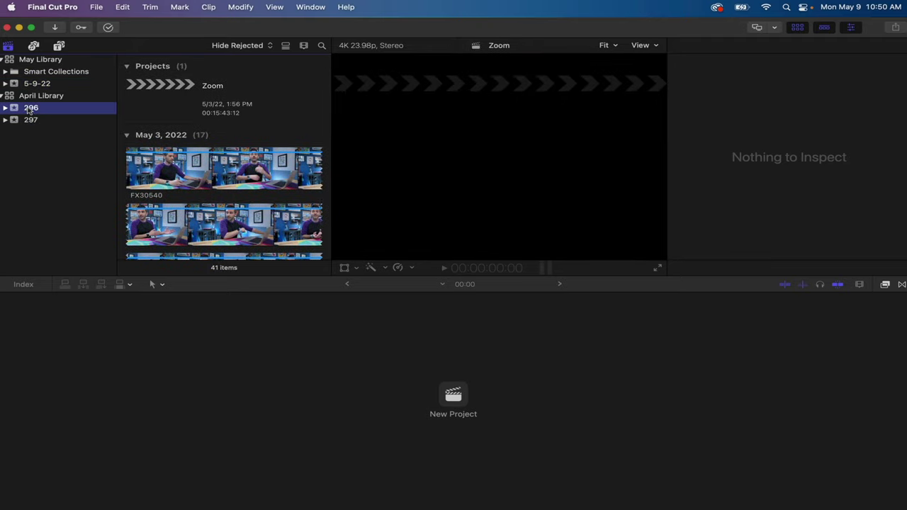
pyautogui.click(40, 75)
pyautogui.rightClick(40, 76)
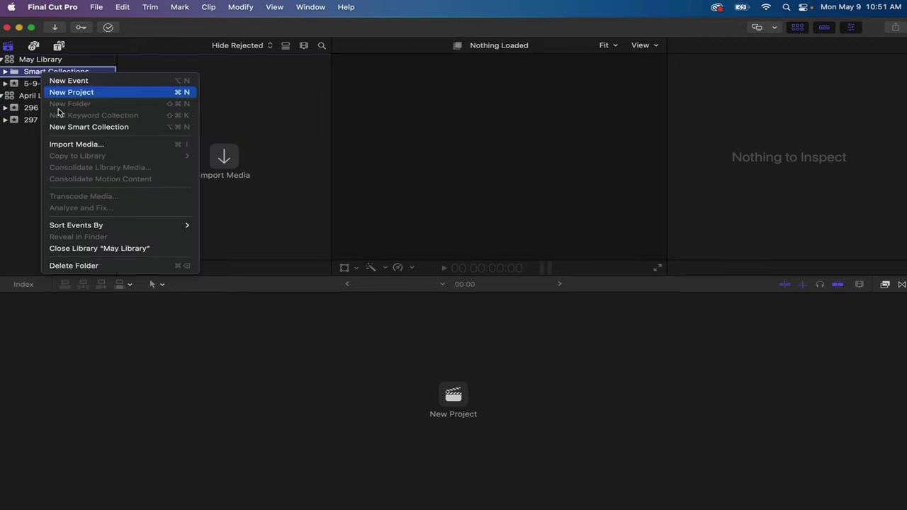
pyautogui.click(83, 266)
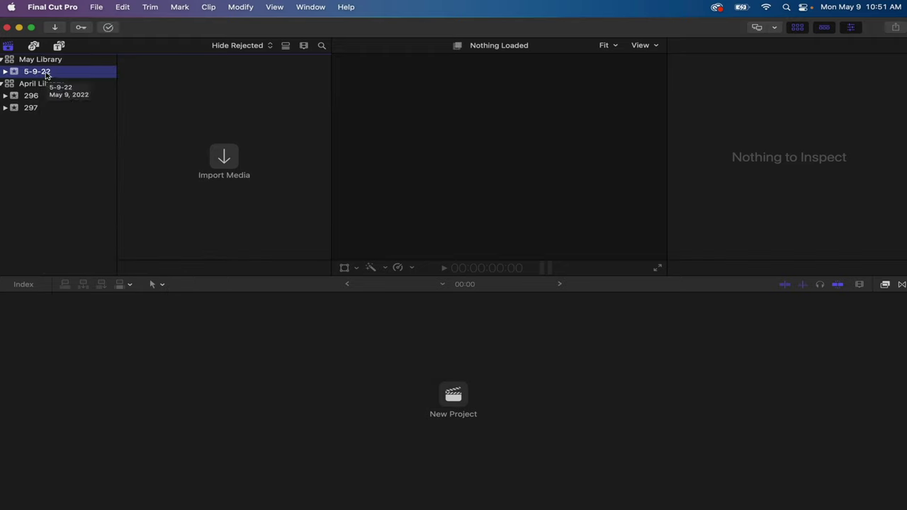
# Step: Move event 297 in April Library to the Trash
pyautogui.rightClick(29, 110)
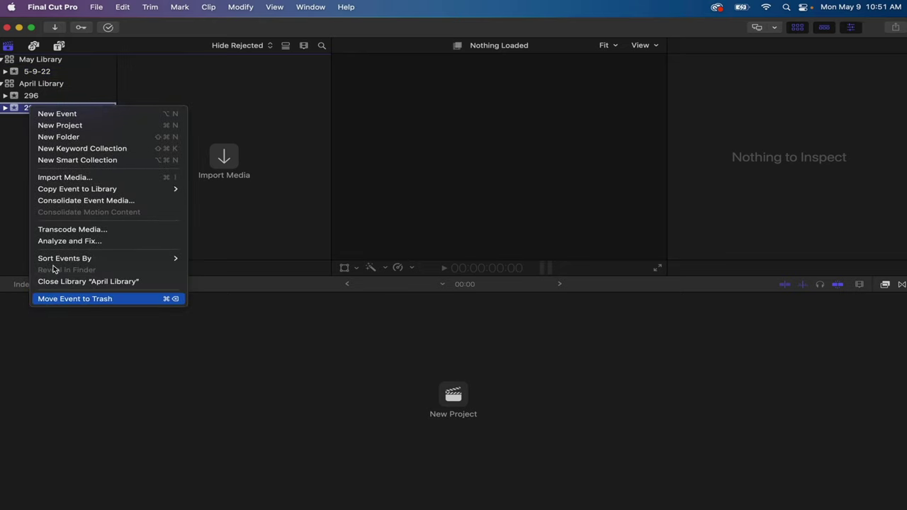
pyautogui.click(74, 298)
pyautogui.click(488, 228)
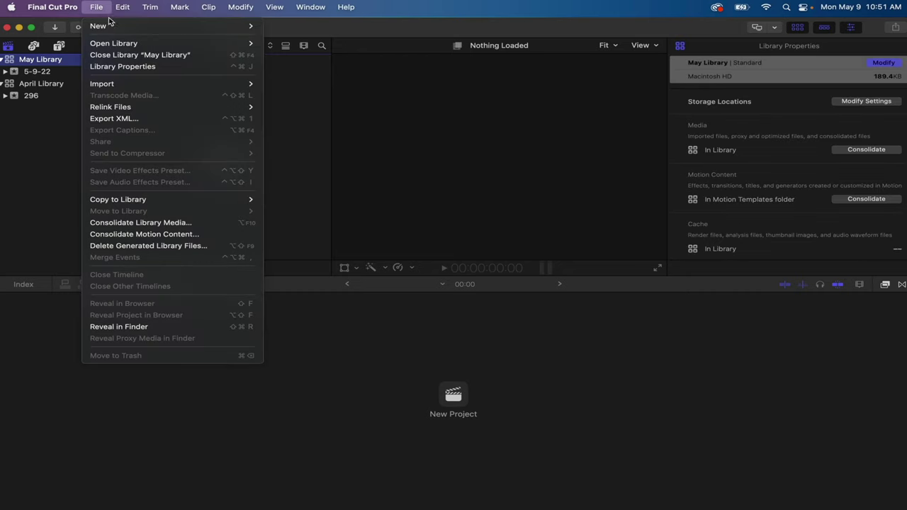
# Step: Create a new event named 297 in May Library
pyautogui.moveTo(126, 30)
pyautogui.click(308, 39)
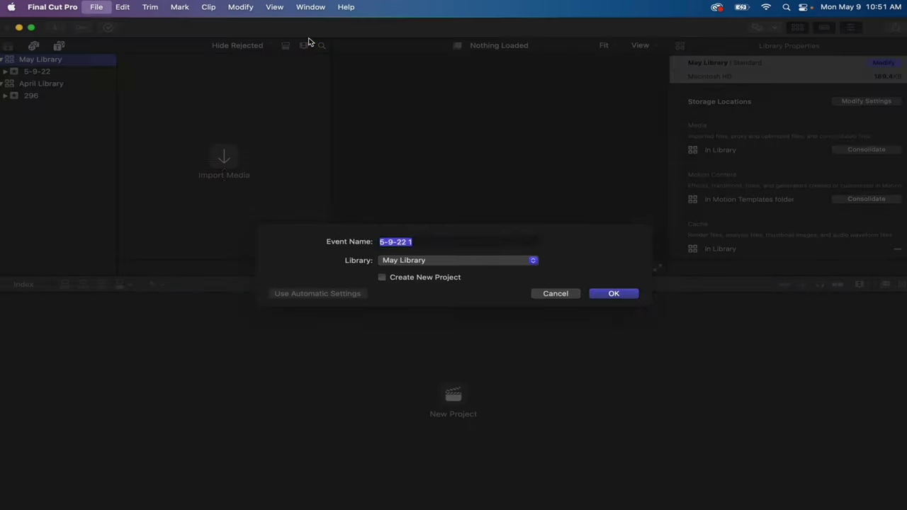
pyautogui.press('Return')
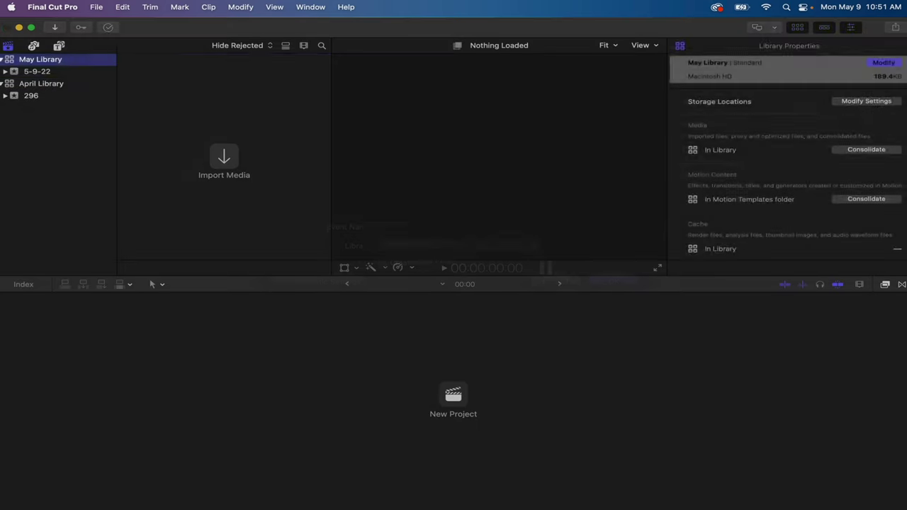
# Step: Move the leftover 5-9-22 event to the Trash and select event 297
pyautogui.rightClick(45, 72)
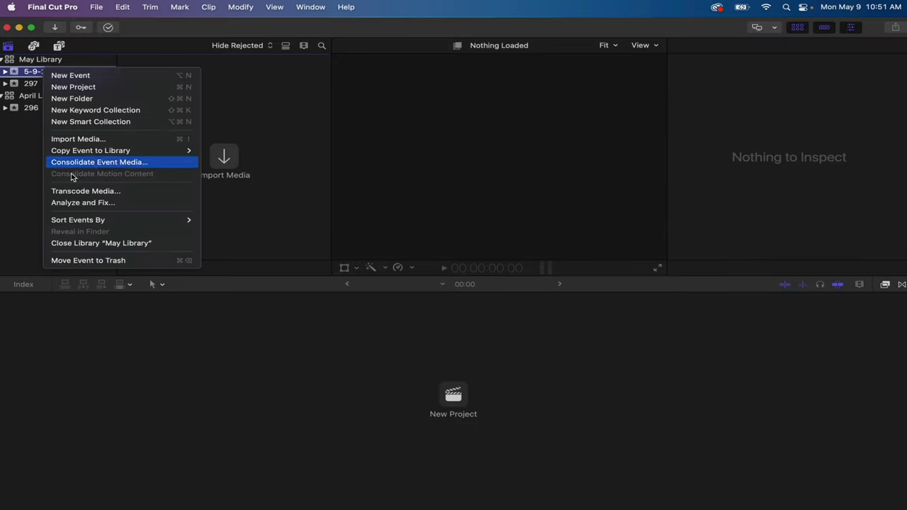
pyautogui.click(64, 261)
pyautogui.click(486, 230)
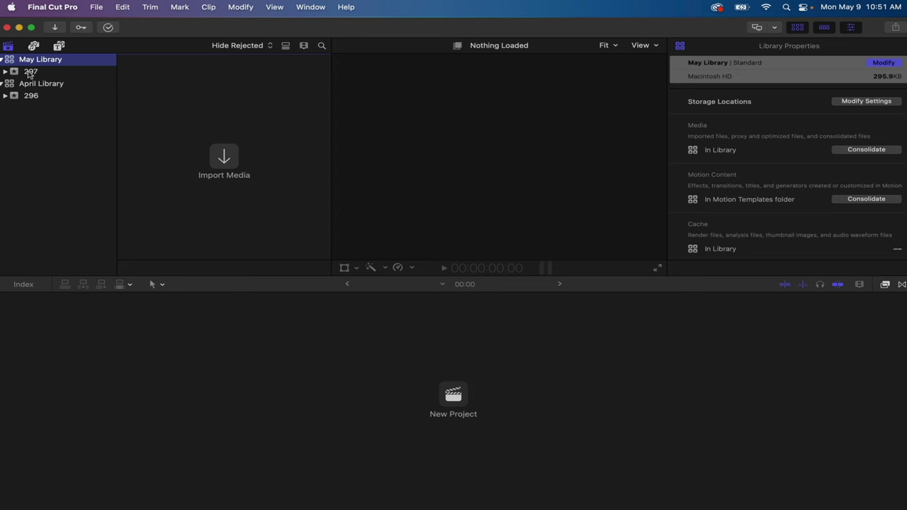
pyautogui.click(28, 73)
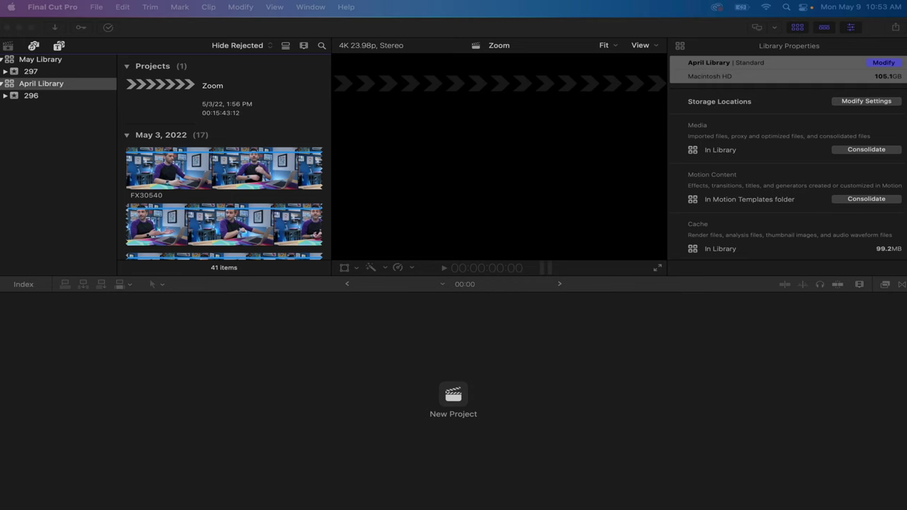
# Step: Bring the Final Cut Pro window back, showing May Library's empty event 297
pyautogui.click(33, 74)
# Step: Check in Media Import that imports target event 297 in May Library, then view event 296
pyautogui.click(32, 72)
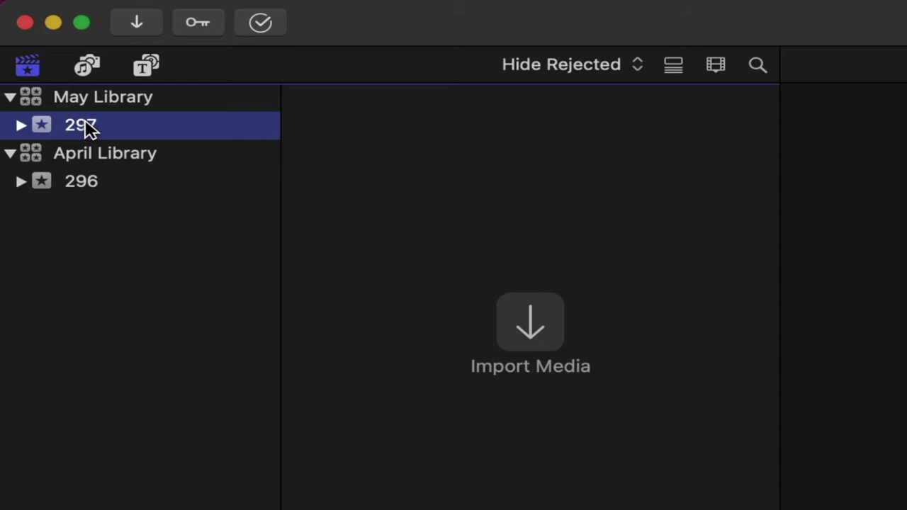
pyautogui.press('super+i')
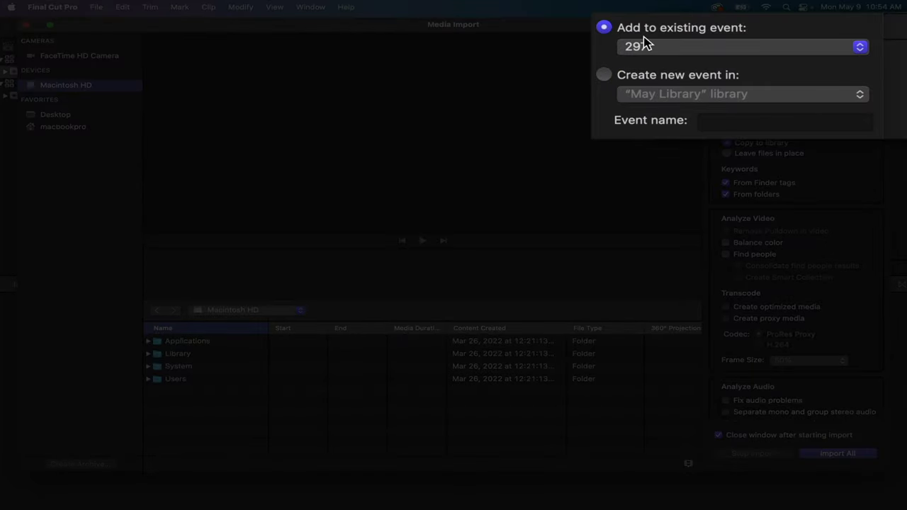
pyautogui.click(668, 47)
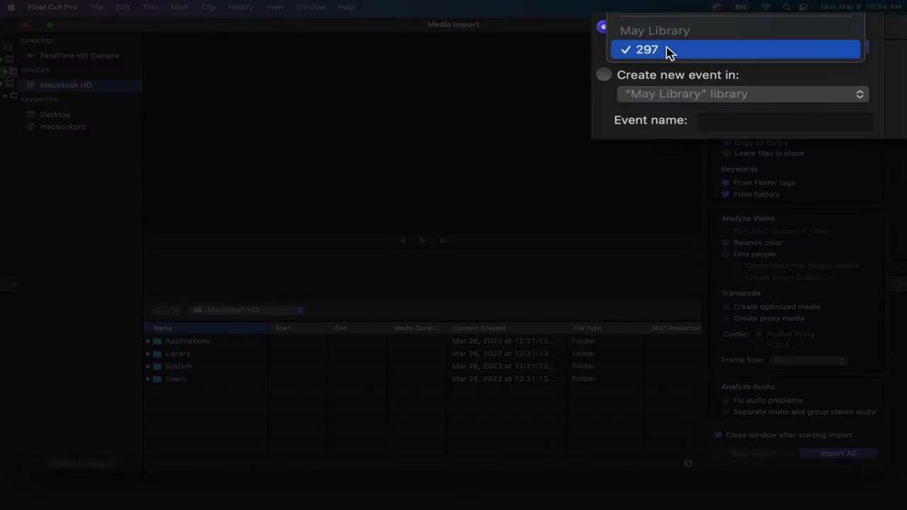
pyautogui.click(669, 51)
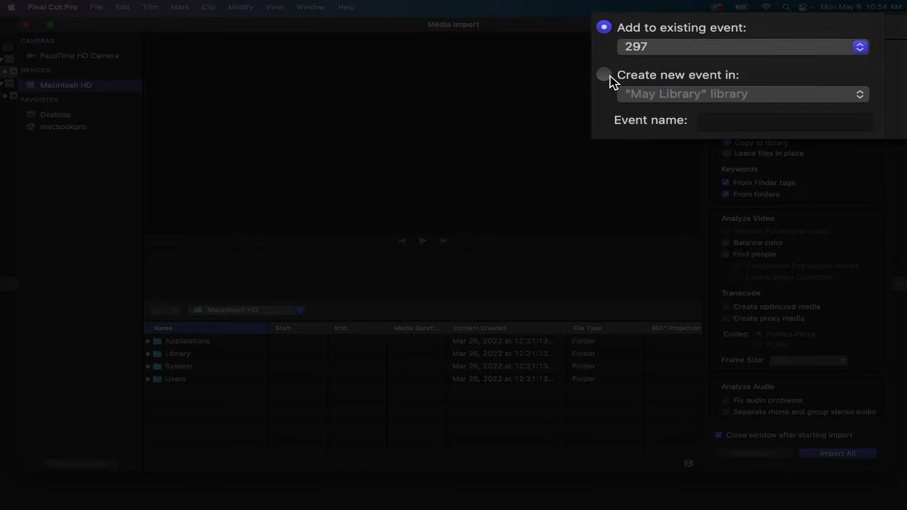
pyautogui.click(660, 95)
pyautogui.click(622, 102)
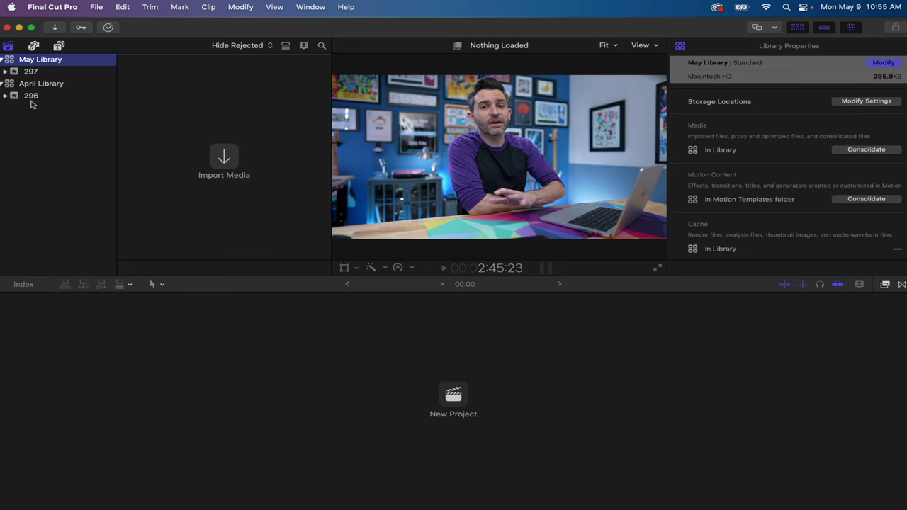
pyautogui.click(31, 95)
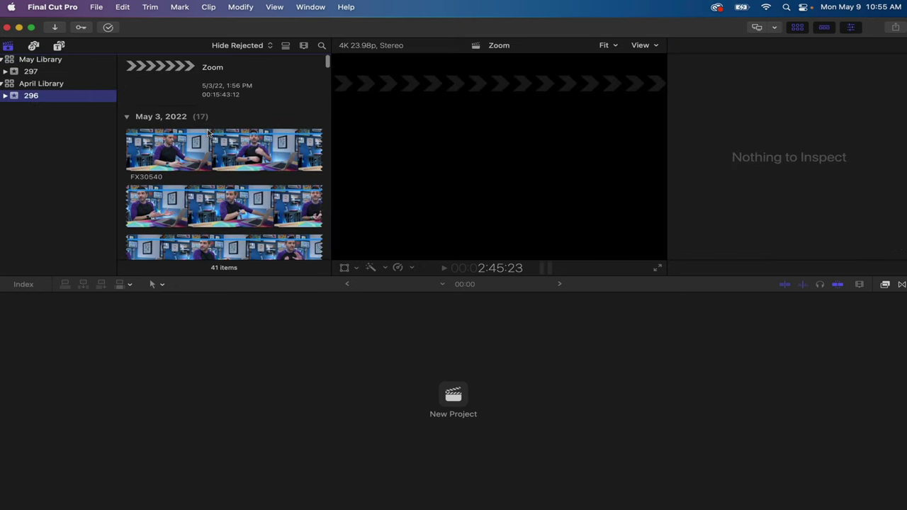
# Step: Scroll through event 296's clips in the browser
pyautogui.scroll(-5, 206, 132)
pyautogui.scroll(-10, 205, 132)
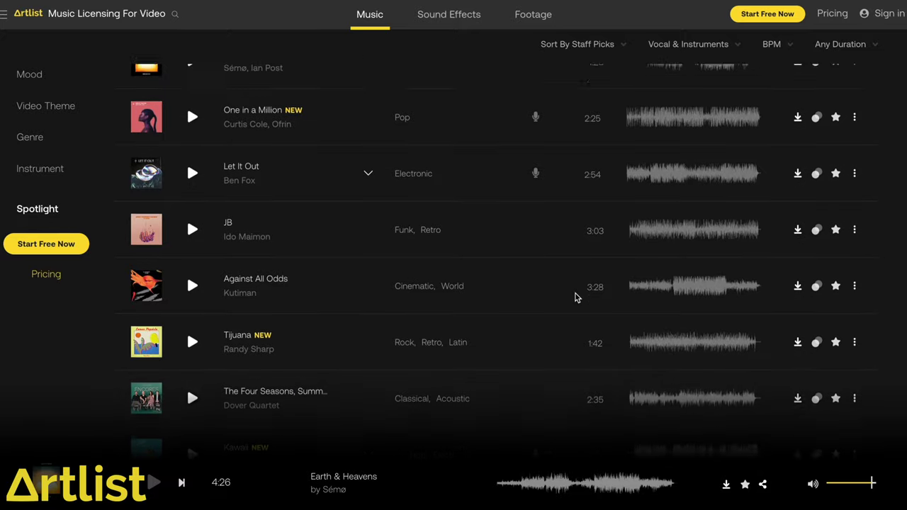
# Step: Scroll the Artlist music list and expand the Djenne track's alternate versions
pyautogui.scroll(-2, 574, 297)
pyautogui.scroll(-2, 574, 297)
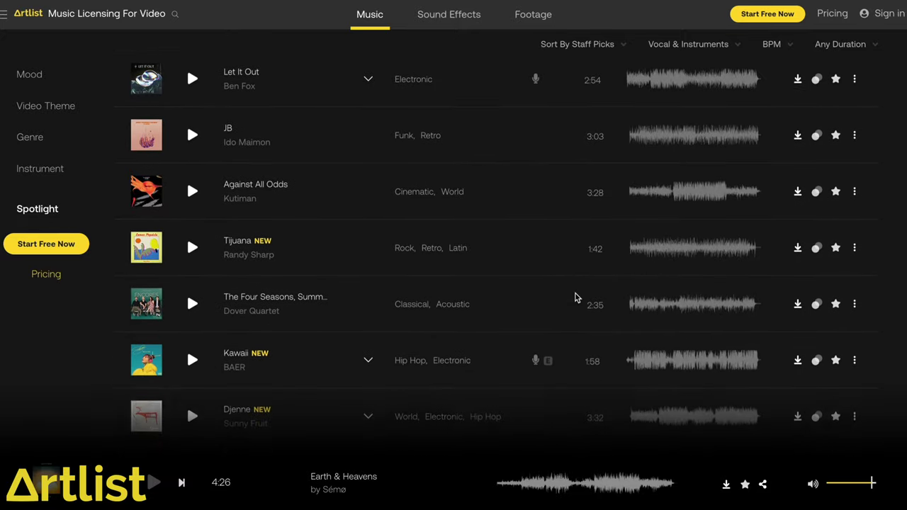
pyautogui.scroll(-2, 574, 297)
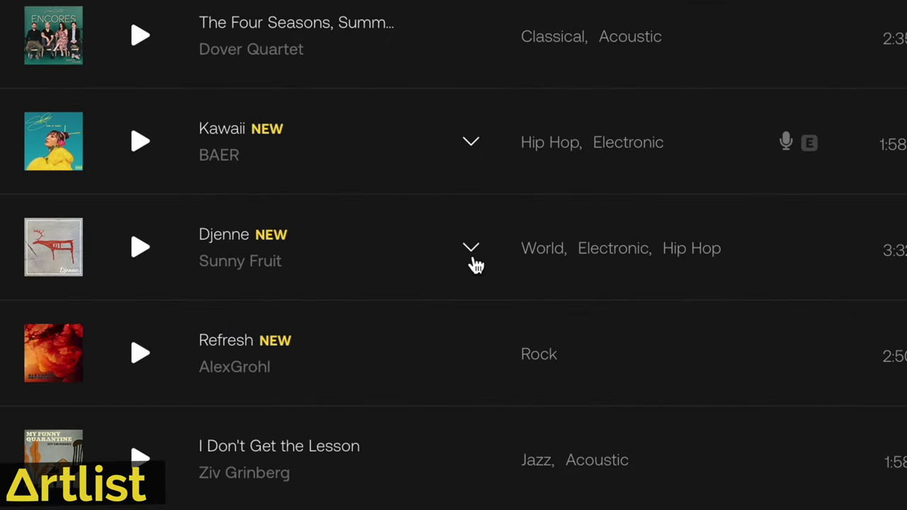
pyautogui.click(471, 249)
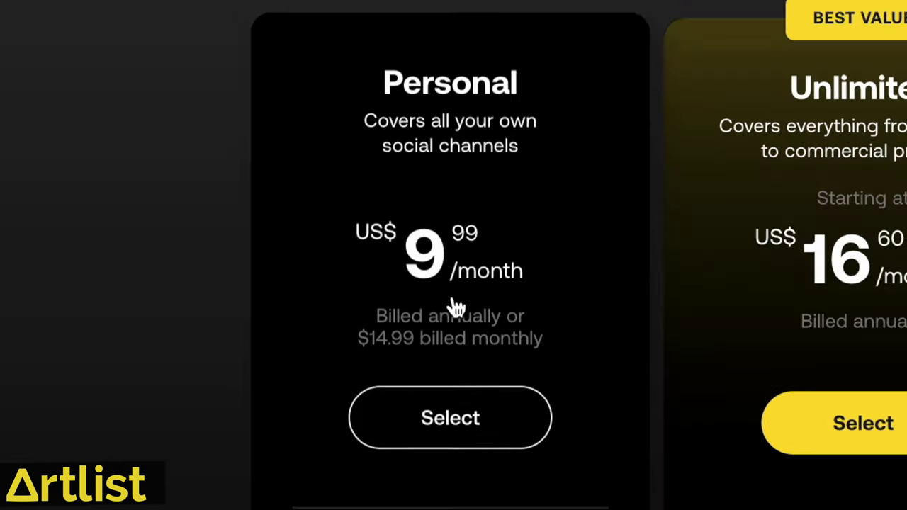
# Step: Highlight the Personal plan's billing note, then scroll the homepage to the licence platforms list
pyautogui.moveTo(461, 330); pyautogui.dragTo(550, 352)
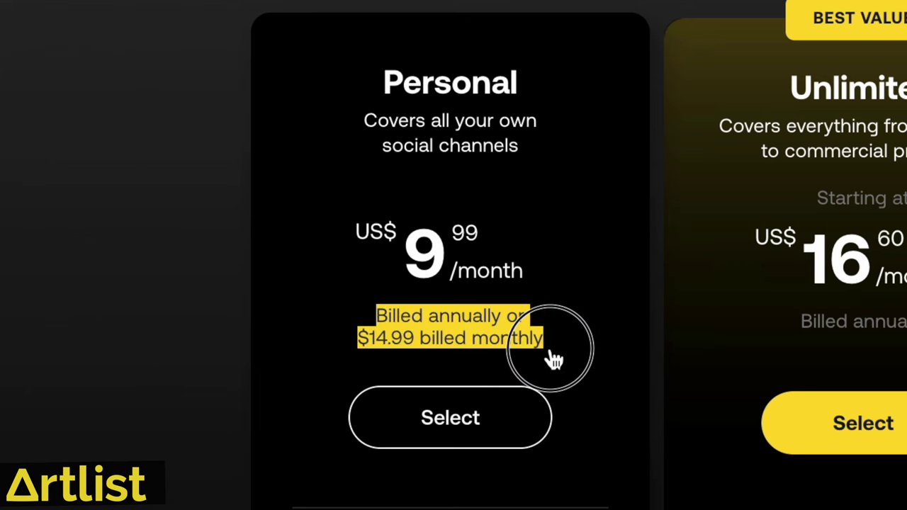
pyautogui.click(813, 281)
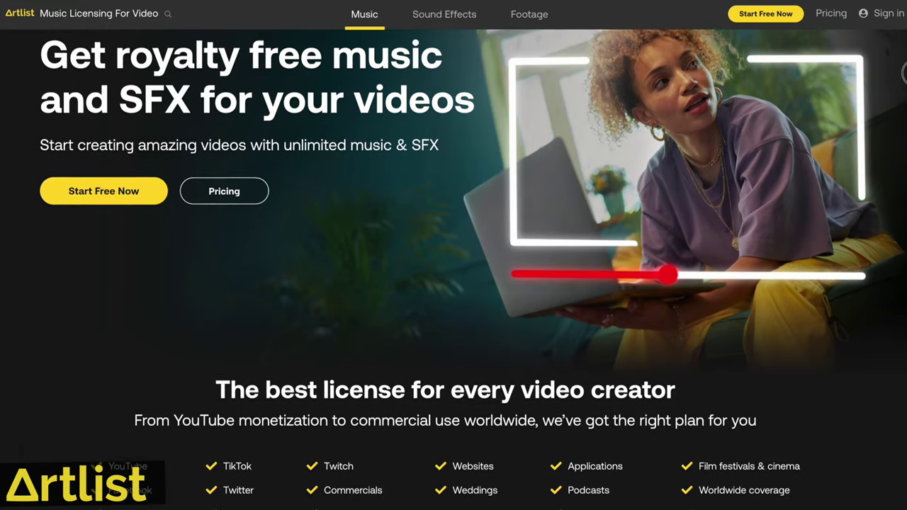
pyautogui.scroll(-2, 473, 259)
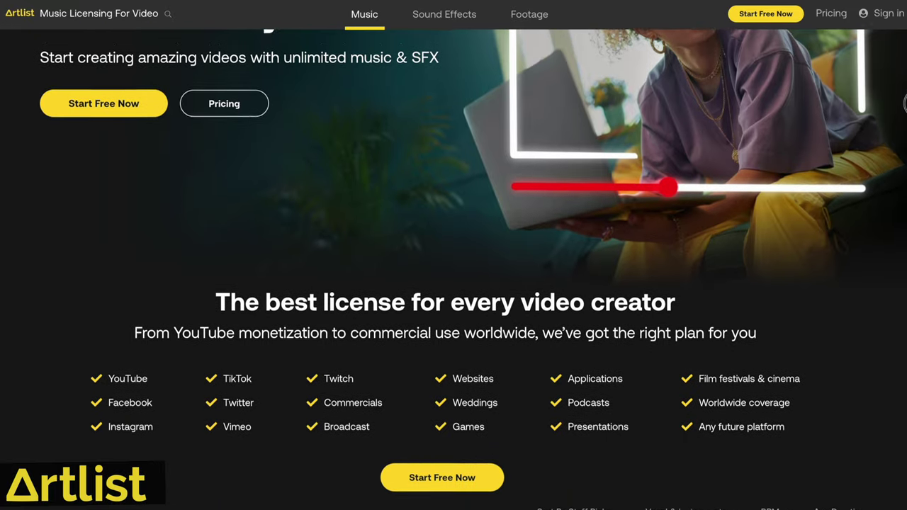
pyautogui.scroll(-3, 473, 259)
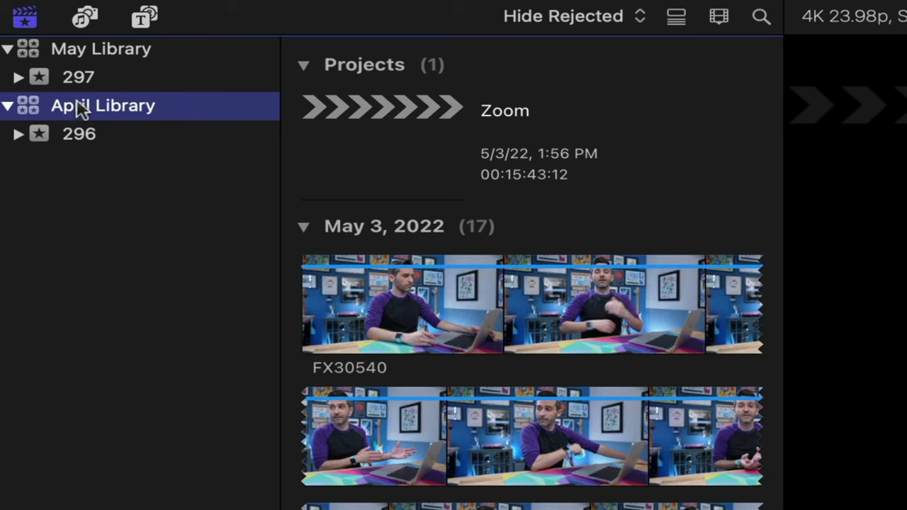
# Step: Open April Library's Zoom project from event 296 in the timeline
pyautogui.click(80, 134)
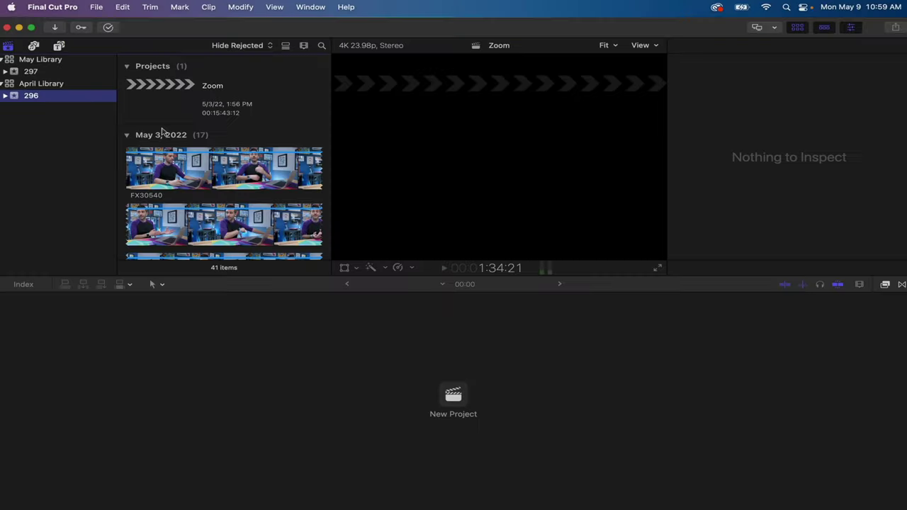
pyautogui.scroll(-10, 468, 376)
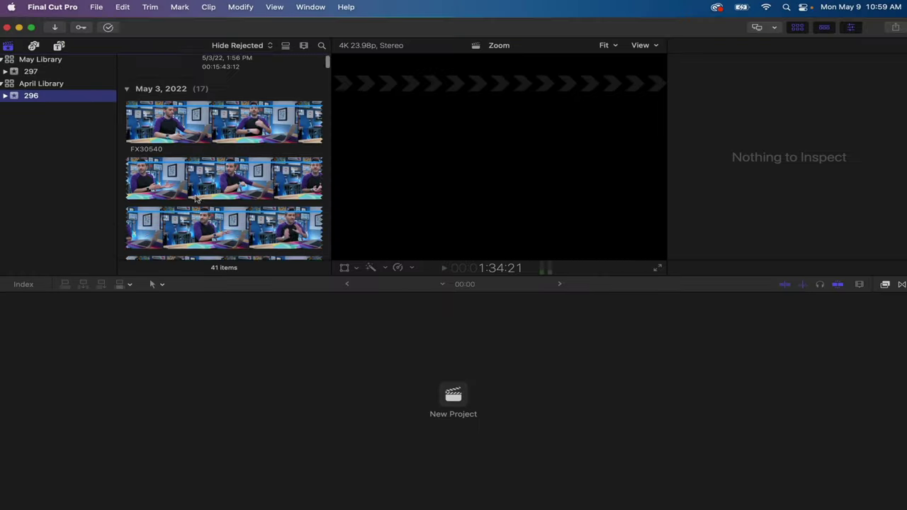
pyautogui.scroll(8, 195, 197)
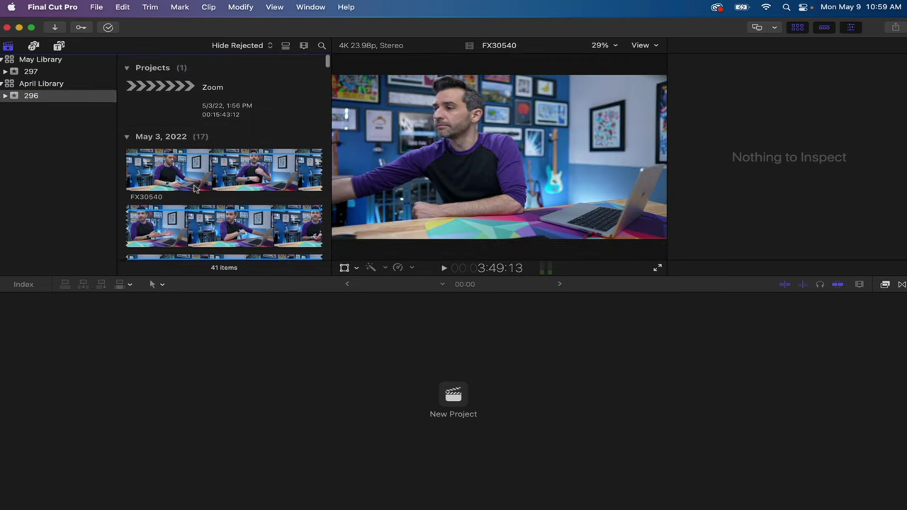
pyautogui.click(154, 112)
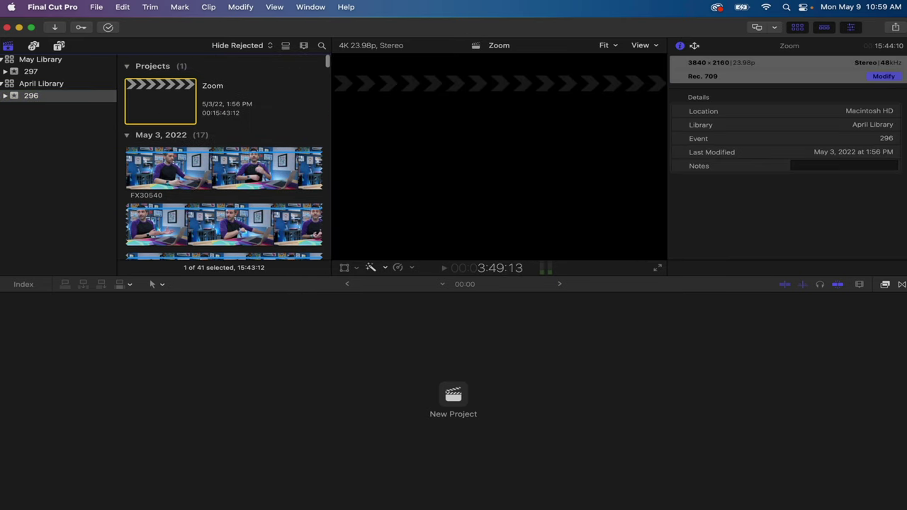
pyautogui.doubleClick(156, 114)
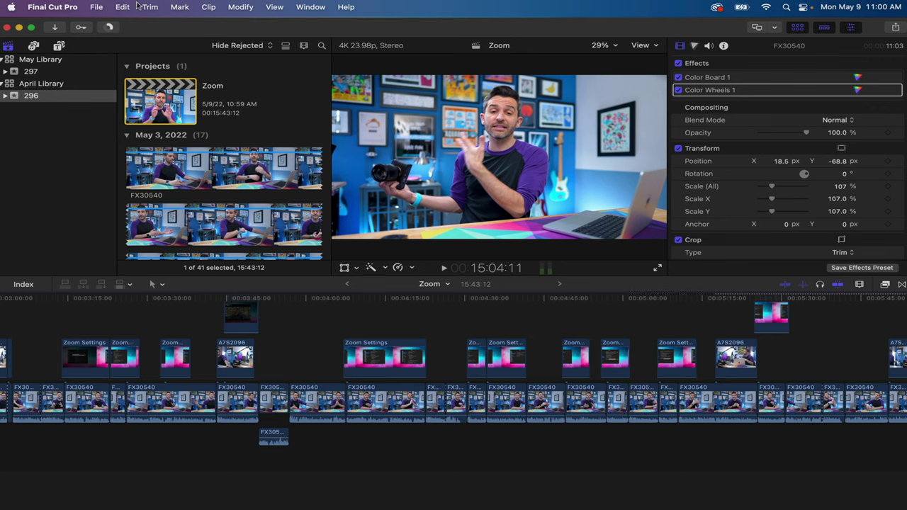
# Step: Choose File > New > Project to start a new project
pyautogui.click(97, 7)
pyautogui.moveTo(111, 29)
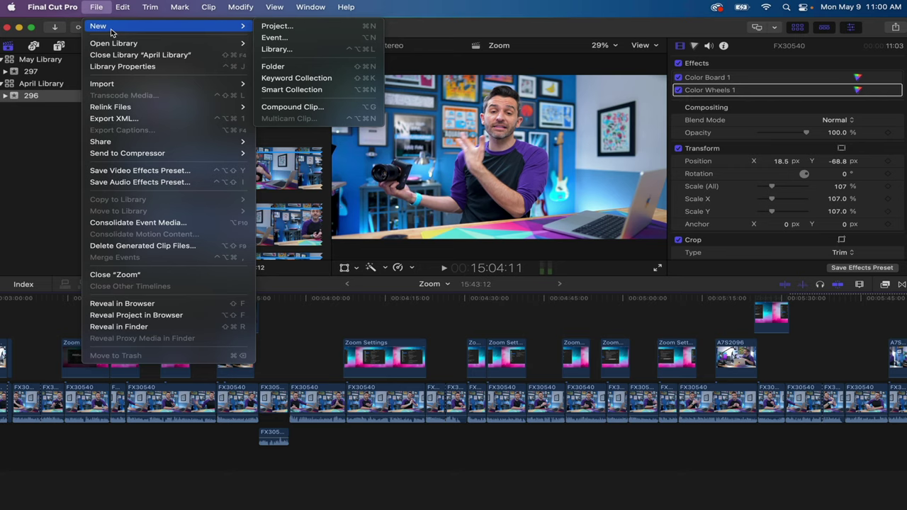
pyautogui.click(293, 26)
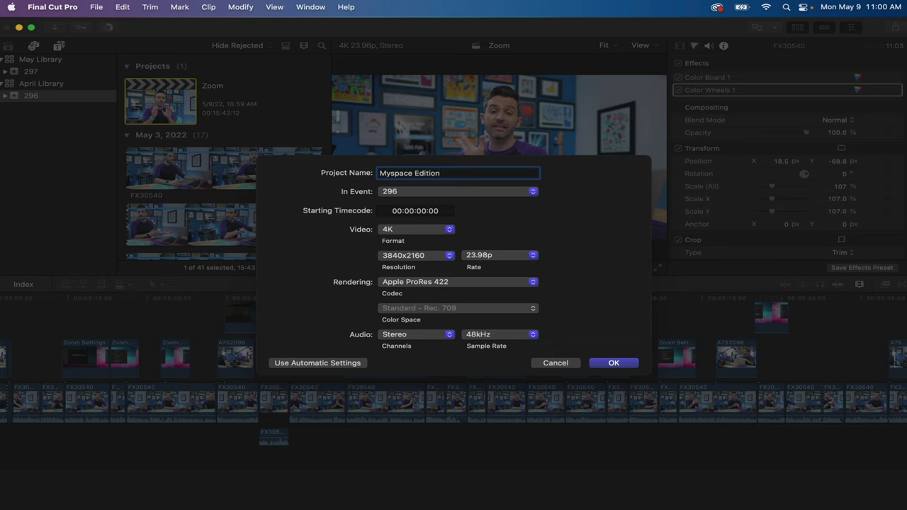
# Step: Create the Myspace Edition project with a vertical 2160x3840 video format
pyautogui.click(414, 229)
pyautogui.click(405, 281)
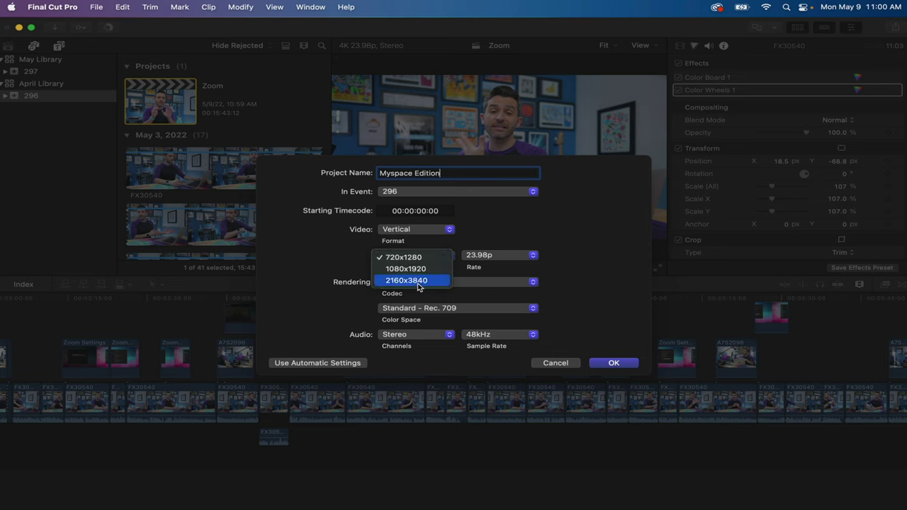
pyautogui.click(613, 362)
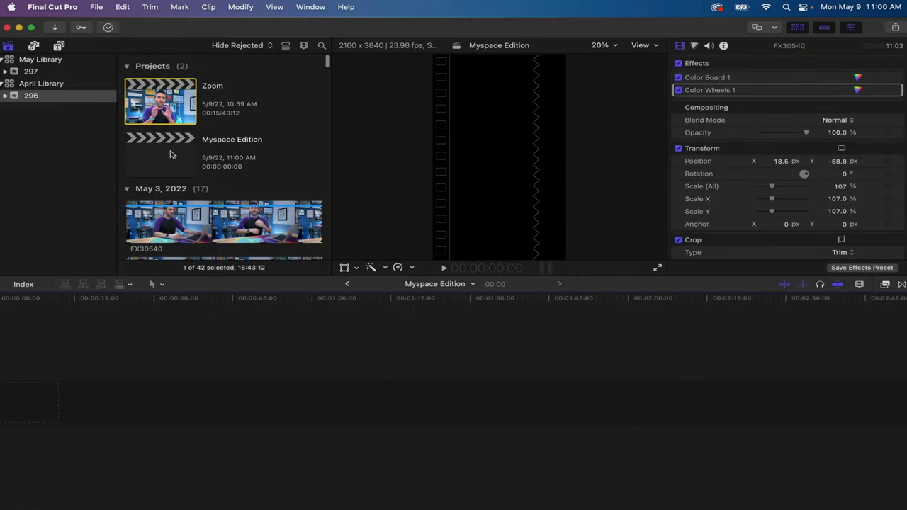
# Step: Switch between the Zoom and empty Myspace Edition projects in the timeline
pyautogui.click(164, 166)
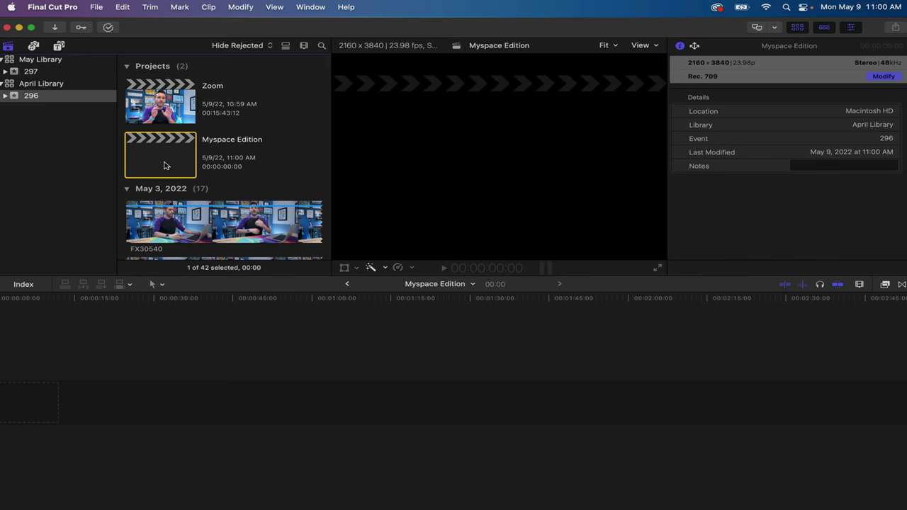
pyautogui.press('super+bracketleft')
pyautogui.hotkey('shift', 'f')
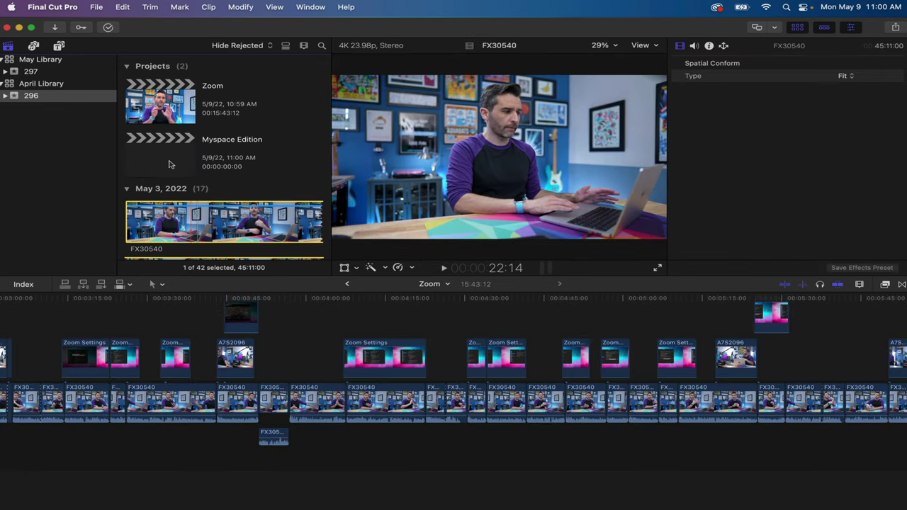
pyautogui.click(169, 164)
pyautogui.click(170, 110)
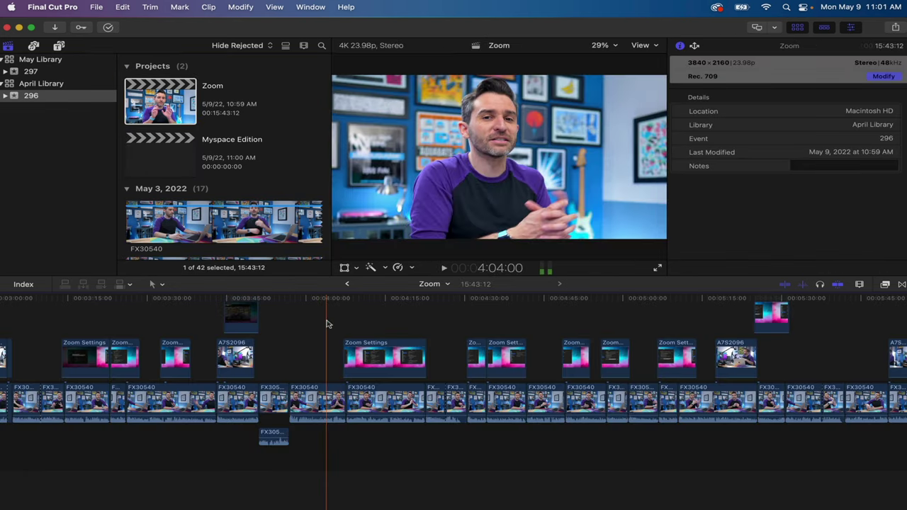
pyautogui.doubleClick(179, 159)
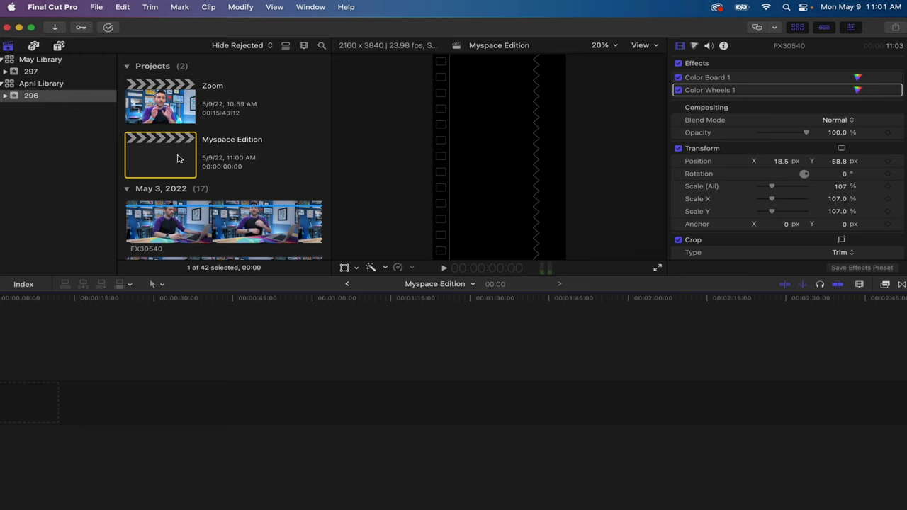
pyautogui.click(190, 117)
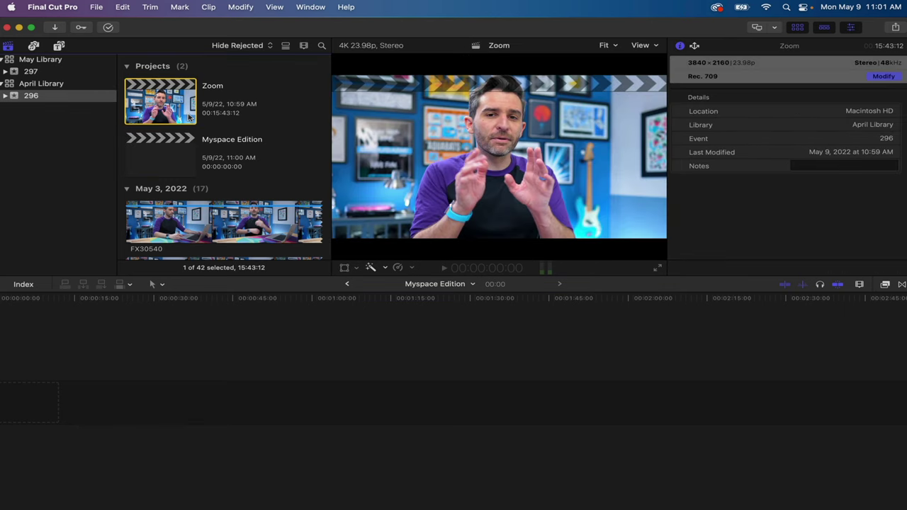
# Step: Duplicate the Zoom project as Zoom 1 and open Zoom 1 in the timeline
pyautogui.rightClick(194, 120)
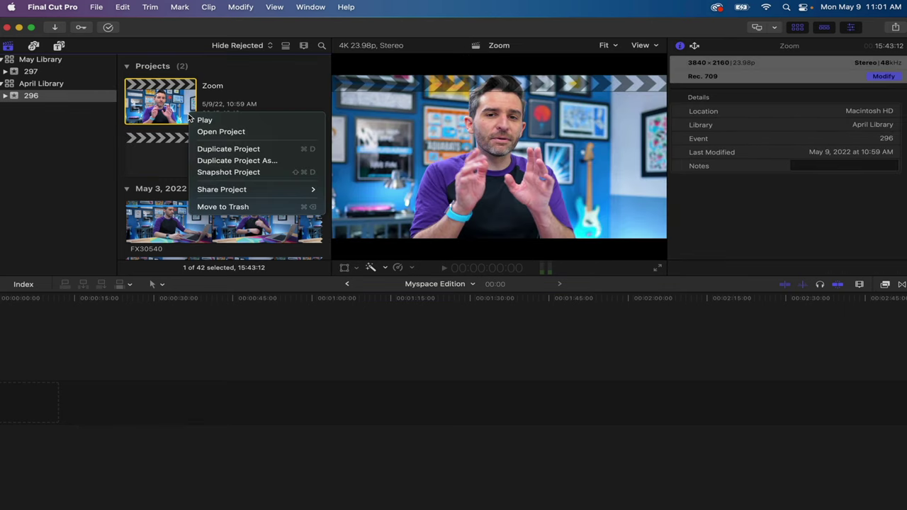
pyautogui.click(211, 150)
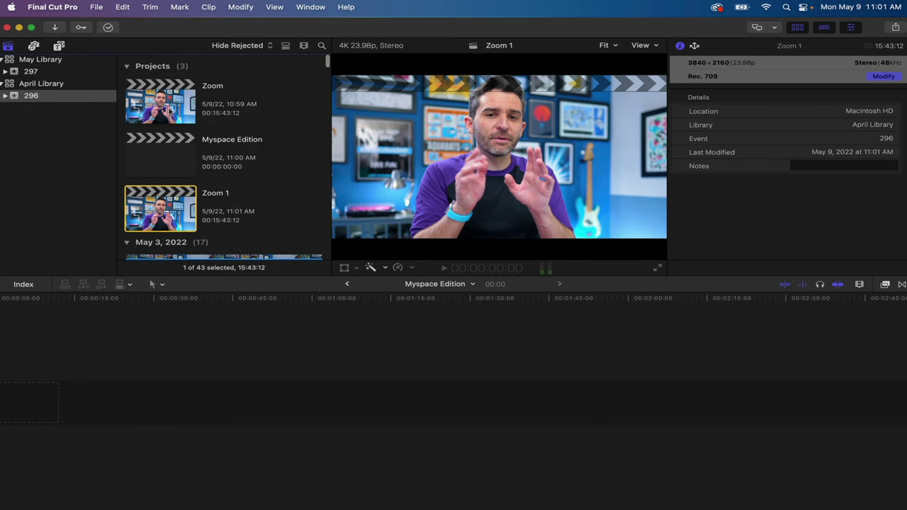
pyautogui.click(170, 110)
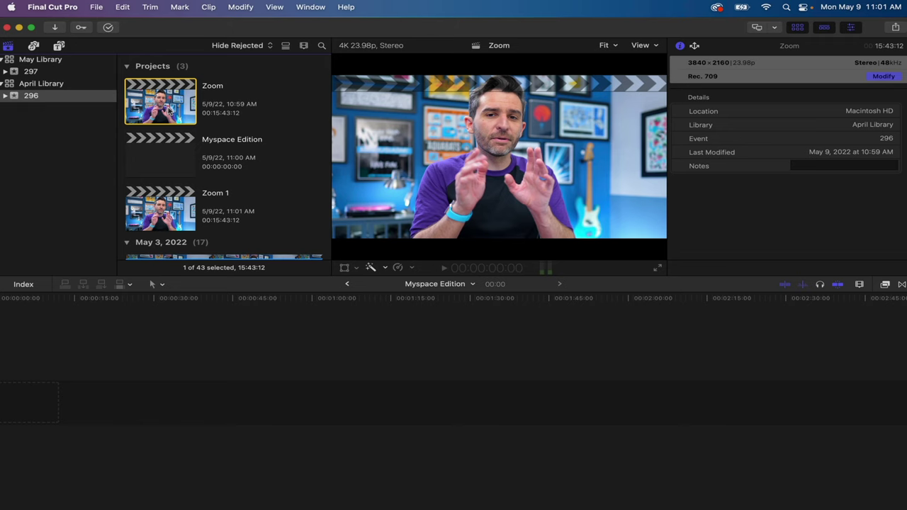
pyautogui.doubleClick(169, 212)
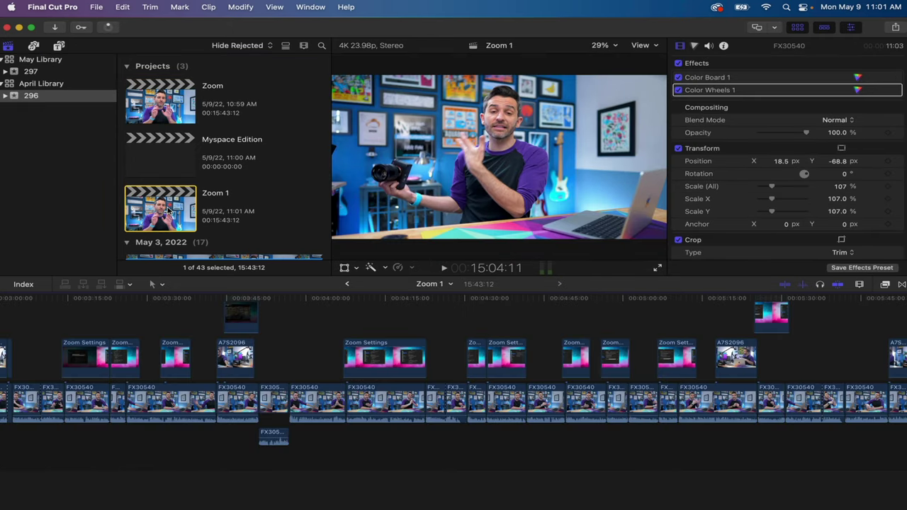
# Step: Browse events 297 and 296 in the sidebar, ending on the empty event 297
pyautogui.scroll(-5, 225, 237)
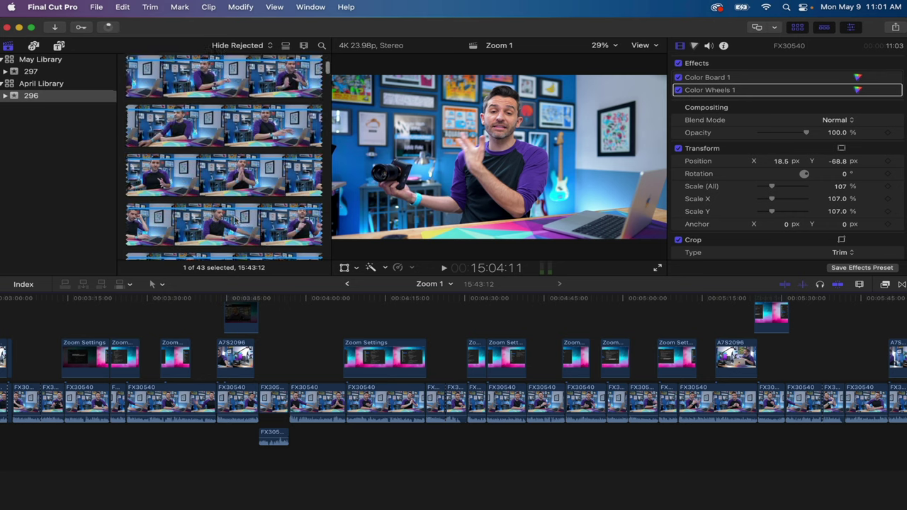
pyautogui.click(31, 72)
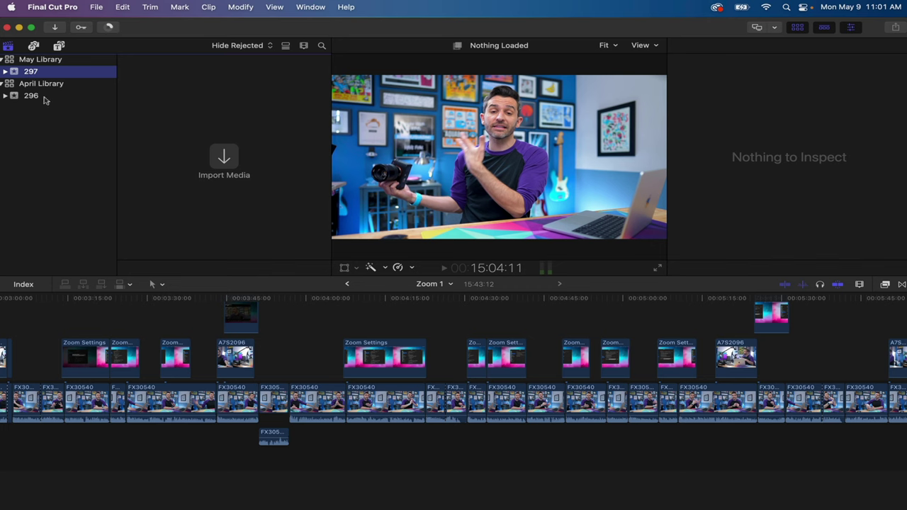
pyautogui.click(31, 95)
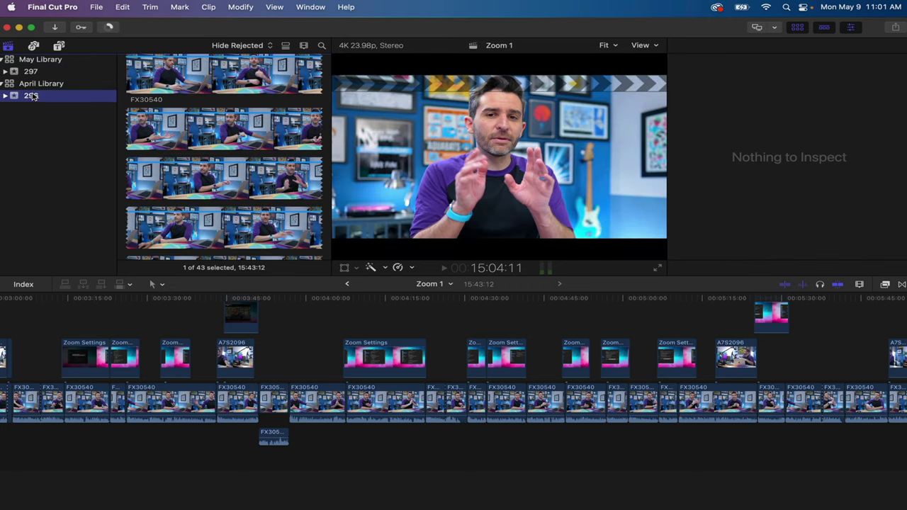
pyautogui.click(30, 72)
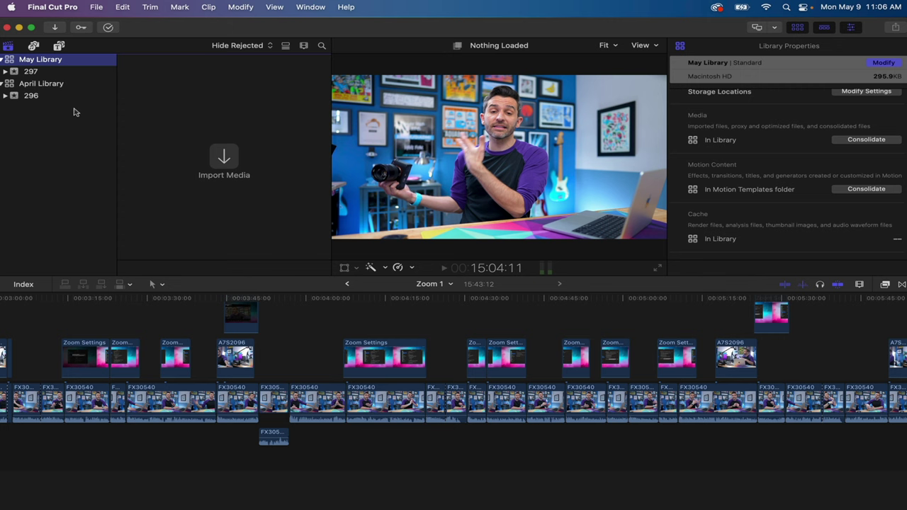
# Step: Delete April Library's generated files with Delete Render Files (All) and Delete Optimized Media checked
pyautogui.click(41, 83)
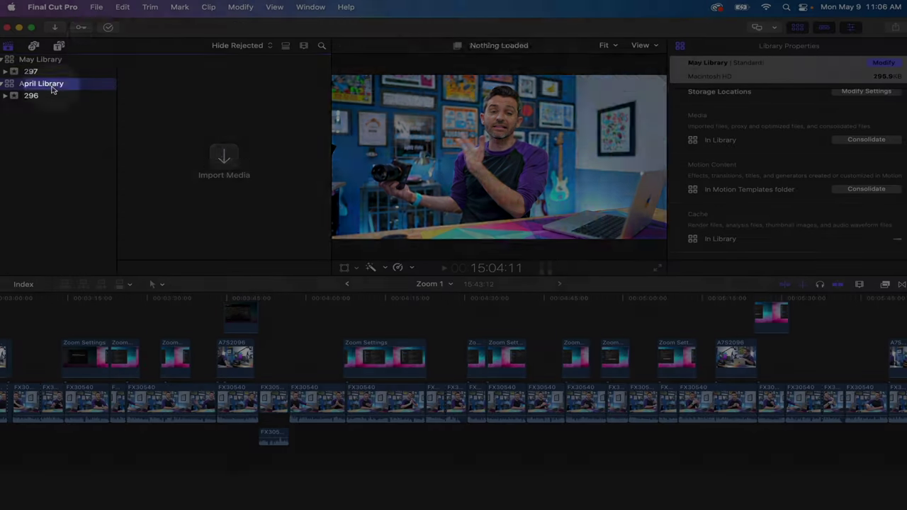
pyautogui.click(97, 6)
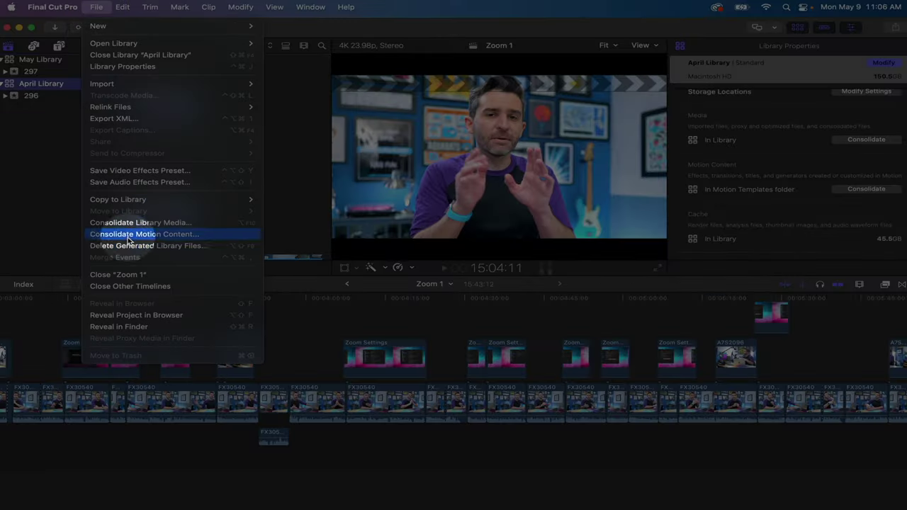
pyautogui.click(202, 246)
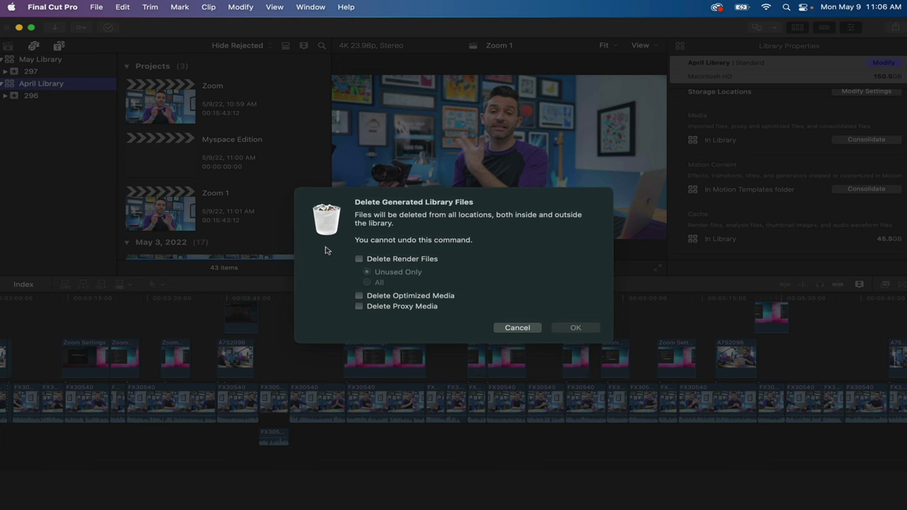
pyautogui.click(359, 259)
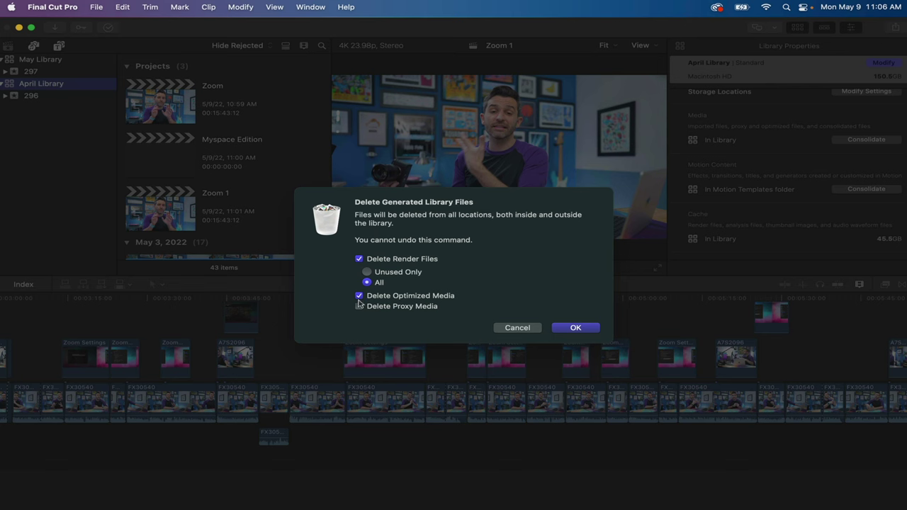
pyautogui.click(575, 328)
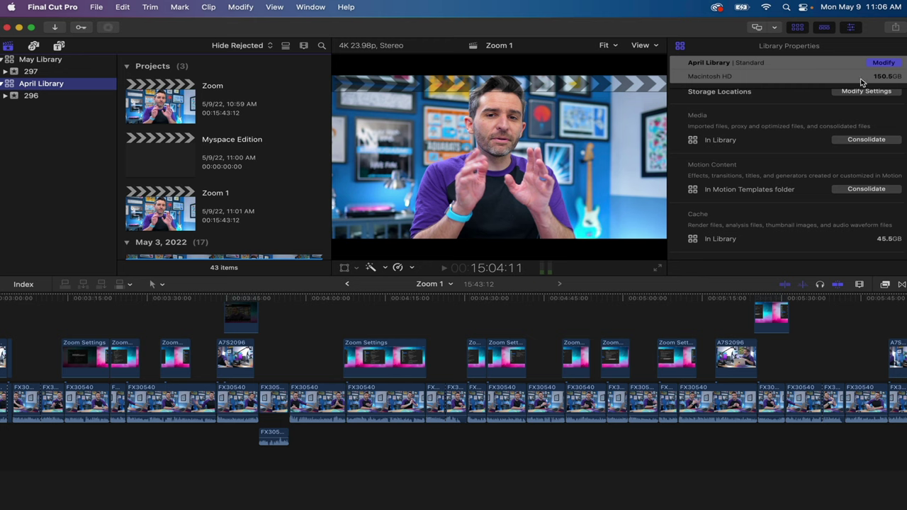
# Step: Quit Final Cut Pro and open the Movies folder to move April Library out
pyautogui.click(6, 30)
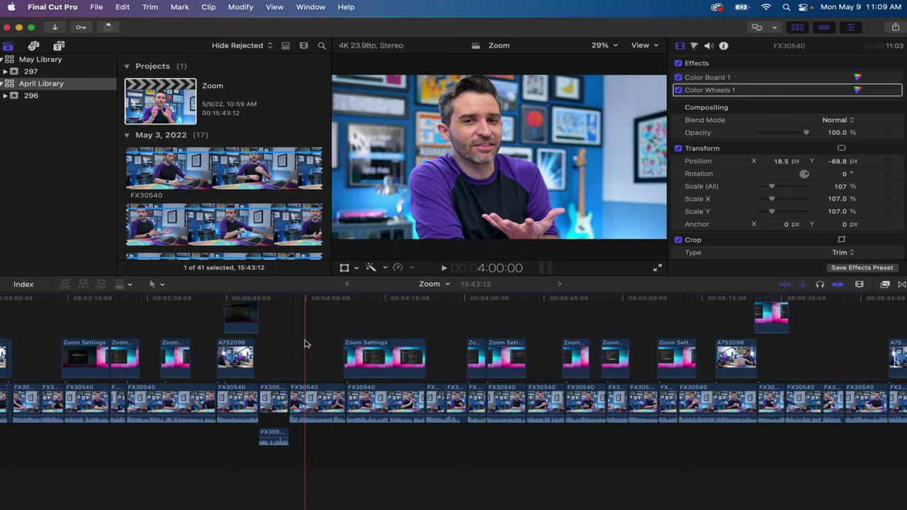
pyautogui.click(368, 343)
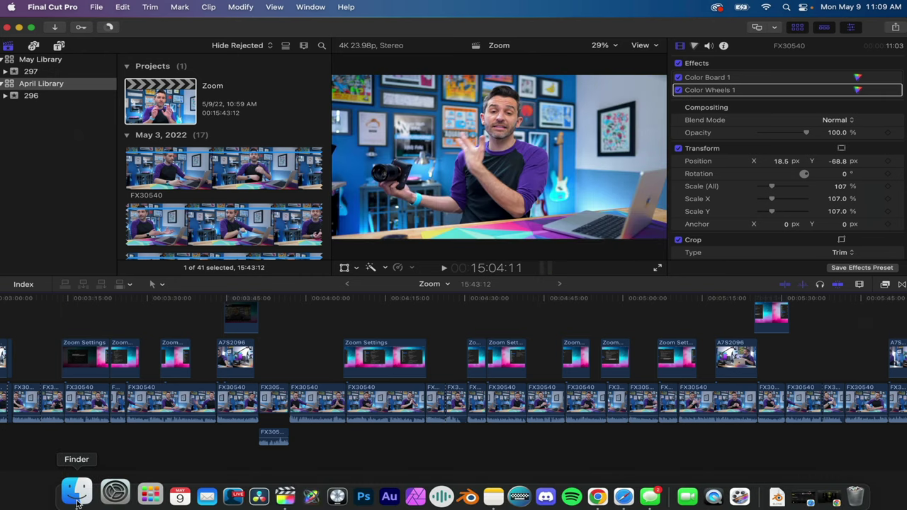
pyautogui.click(76, 495)
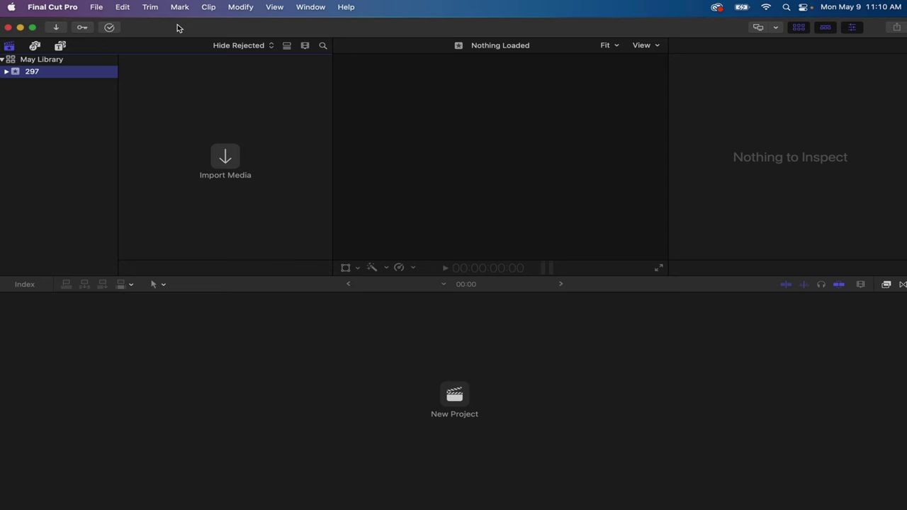
# Step: Add new event 298 to the May Library from the Libraries sidebar's context menu
pyautogui.rightClick(25, 104)
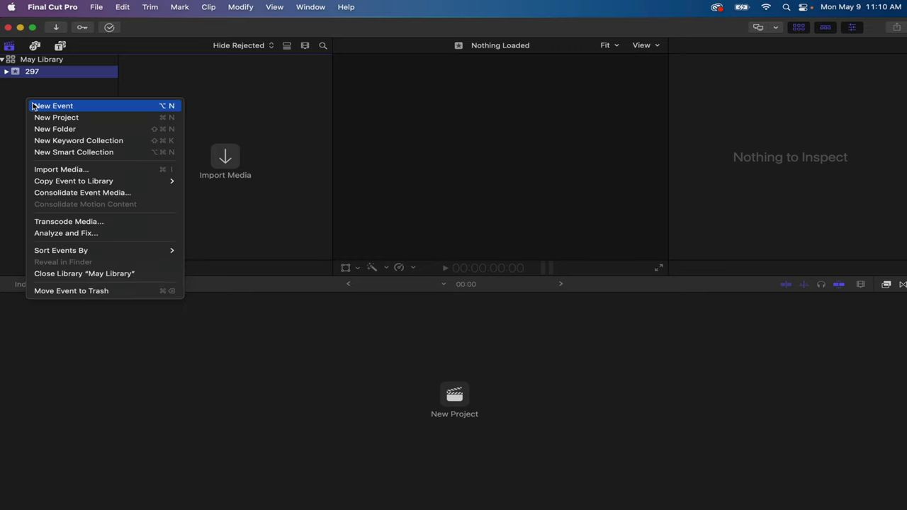
pyautogui.click(34, 107)
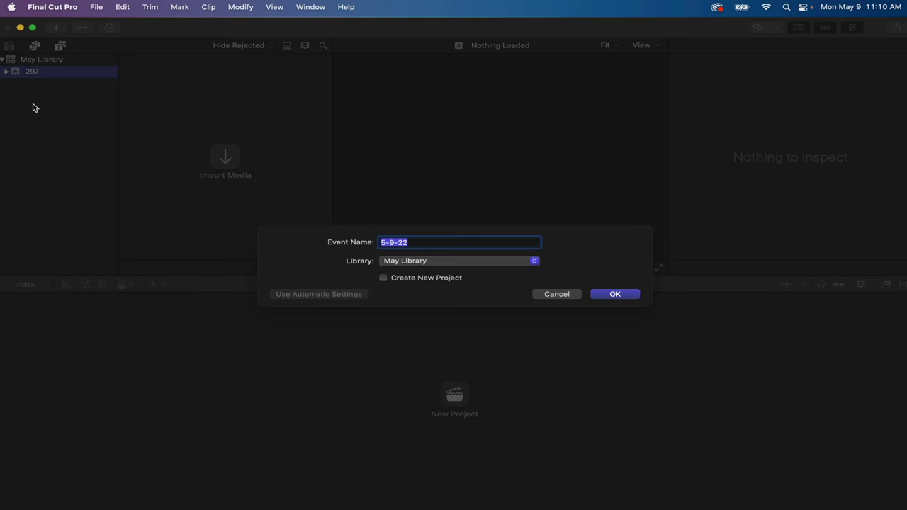
pyautogui.press('Return')
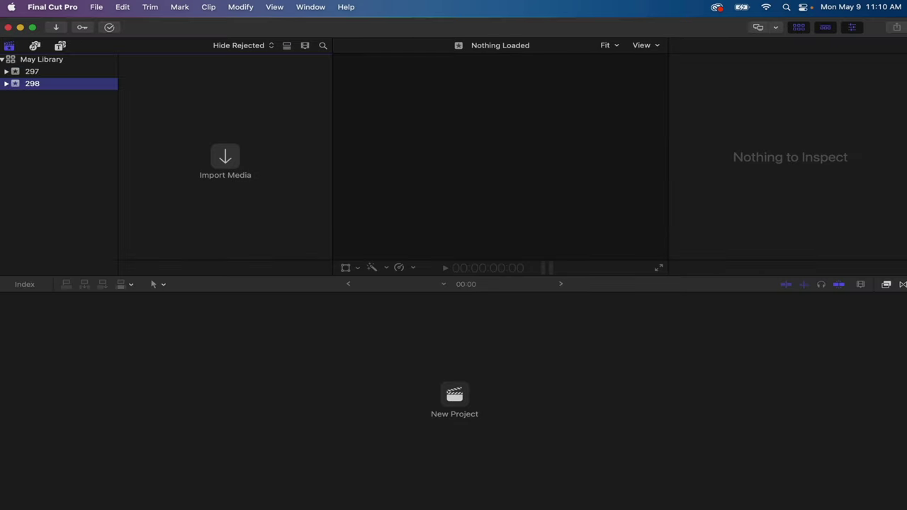
pyautogui.click(33, 71)
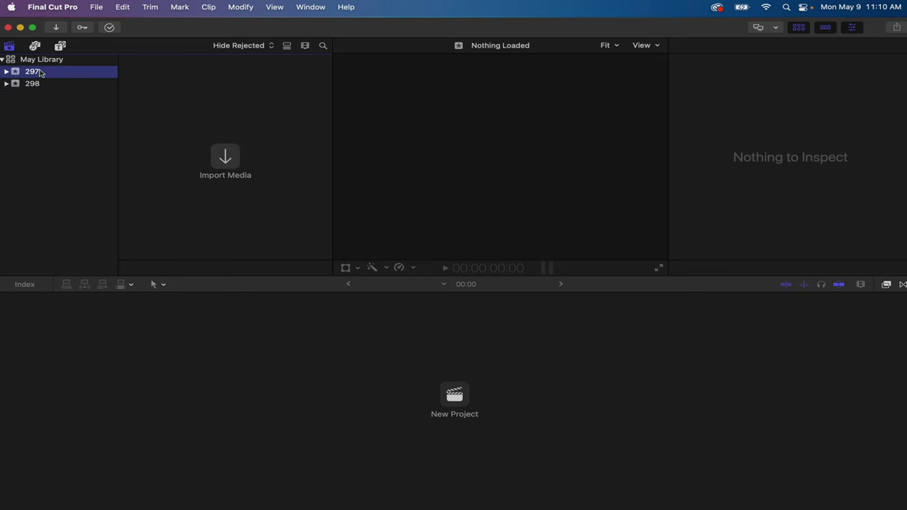
pyautogui.rightClick(41, 73)
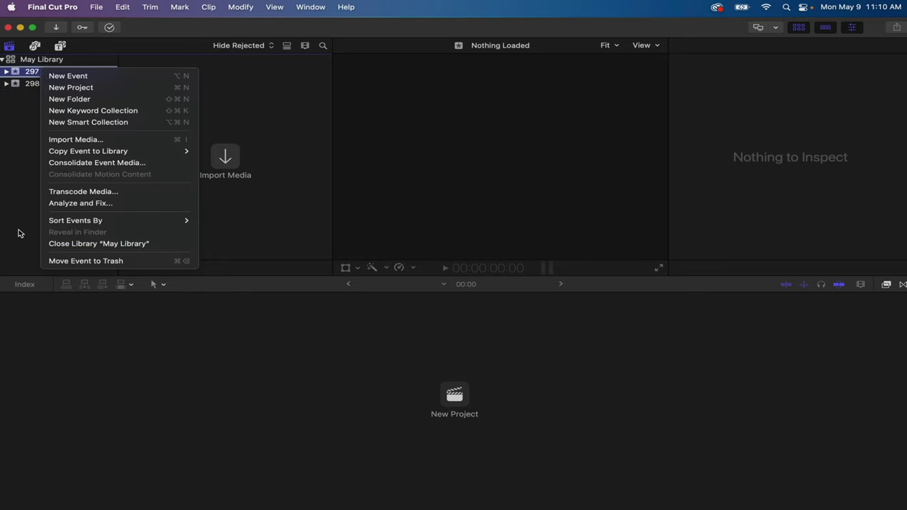